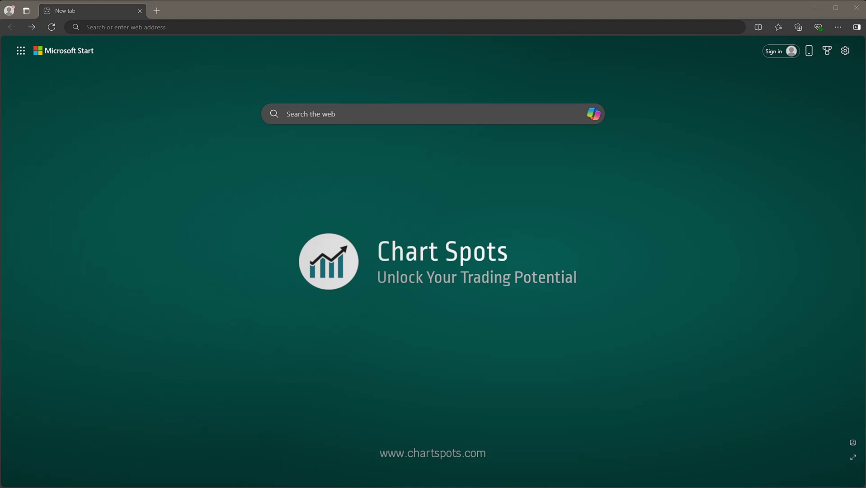
# Go to chartspots.com/product/composite and download the Composite Volume Profile indicator
pyautogui.click(165, 28)
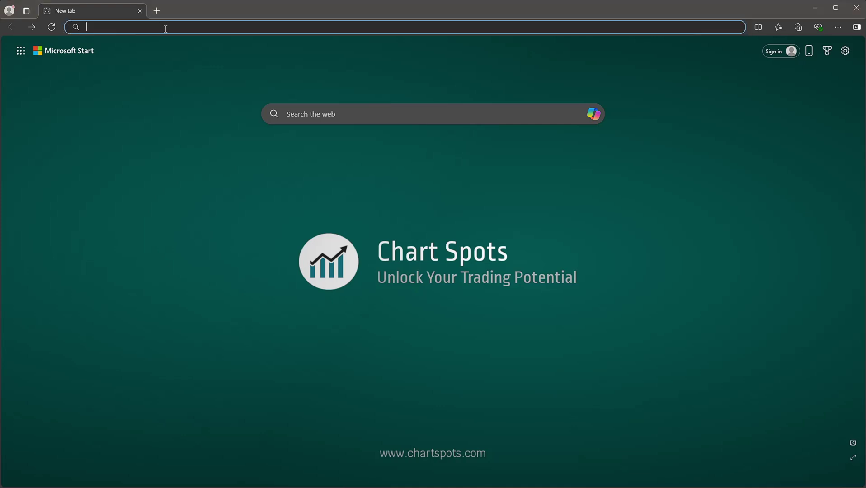
pyautogui.write('chartspots.co')
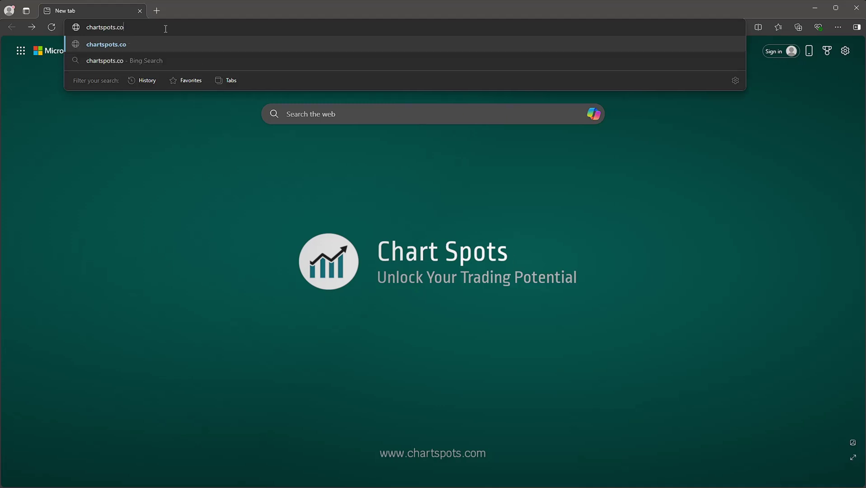
pyautogui.write('m/product/composite')
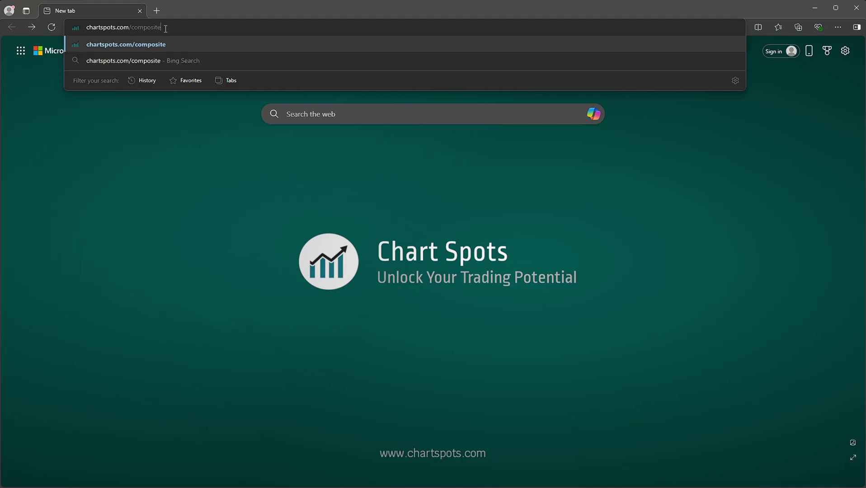
pyautogui.press('Return')
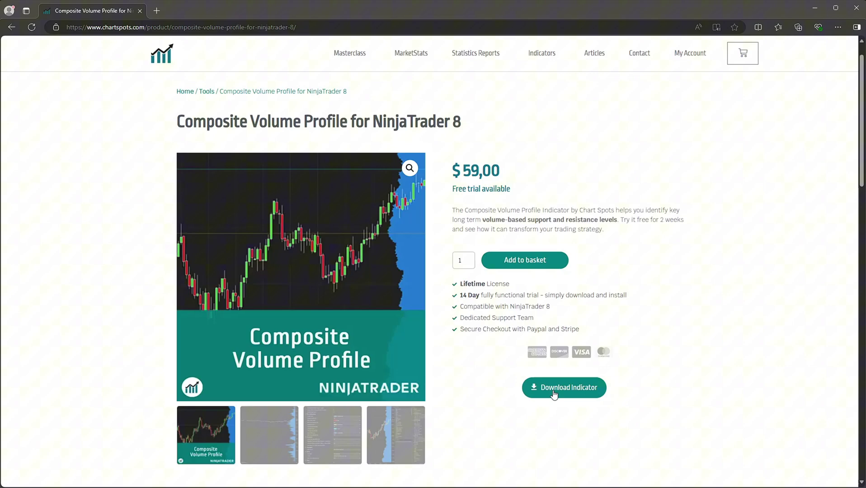
pyautogui.click(554, 394)
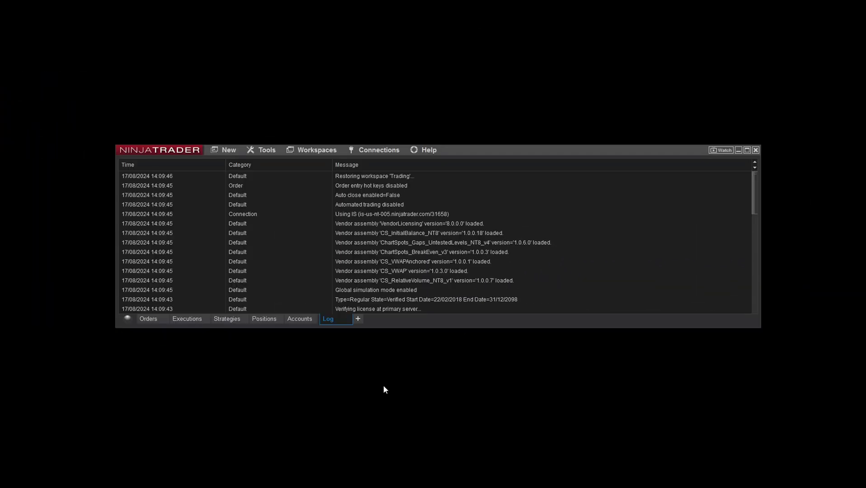
# Import CS_Volume_Profile_Composite.zip from Downloads as a NinjaScript add-on
pyautogui.click(265, 153)
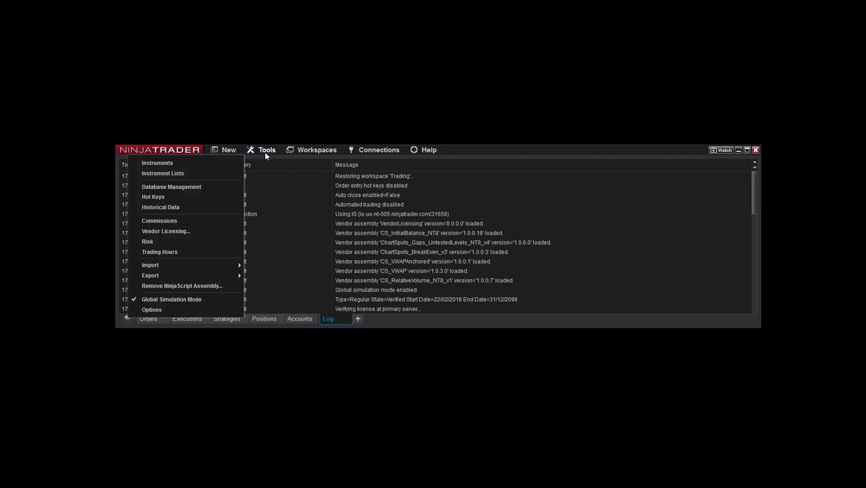
pyautogui.moveTo(168, 268)
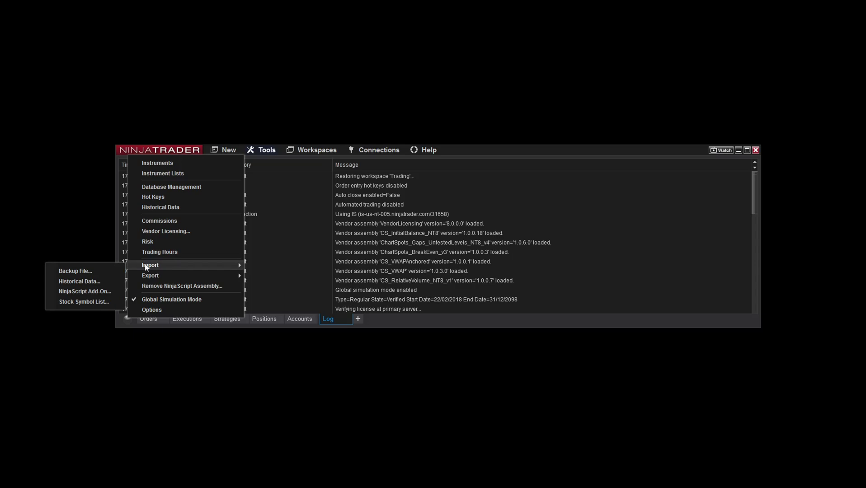
pyautogui.click(86, 291)
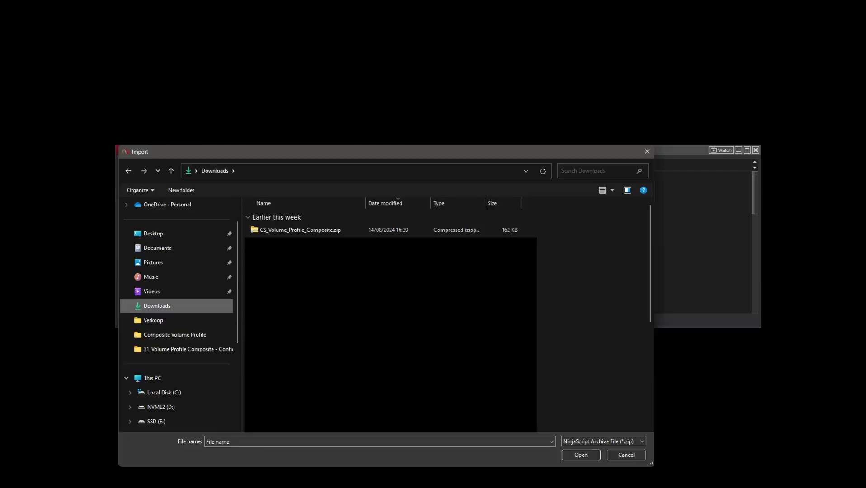
pyautogui.click(329, 232)
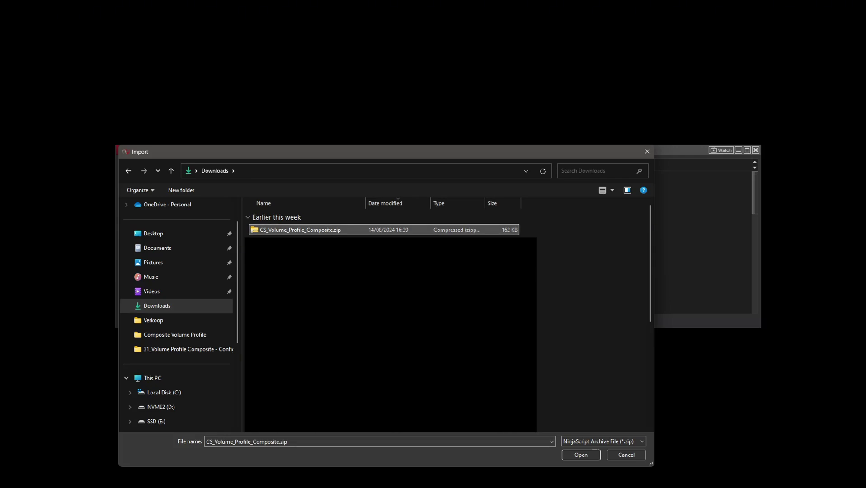
pyautogui.click(582, 455)
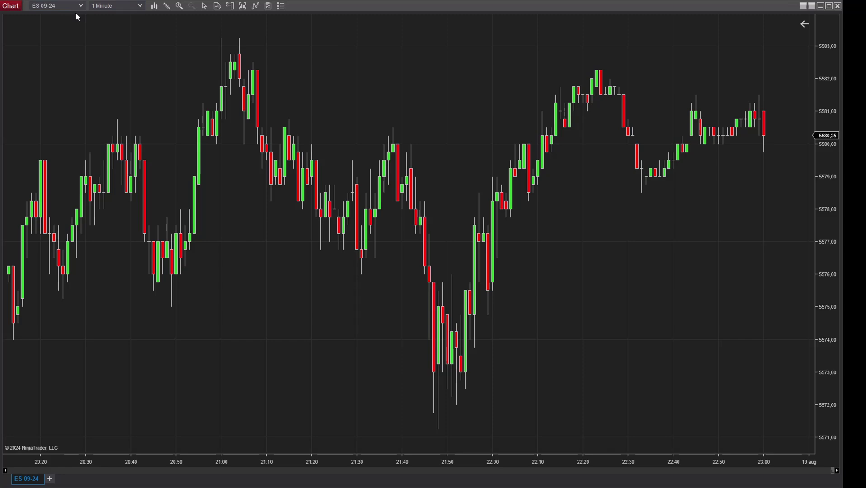
# Confirm the ES 09-24 chart's data series is 1 Minute with 365 days loaded
pyautogui.click(242, 6)
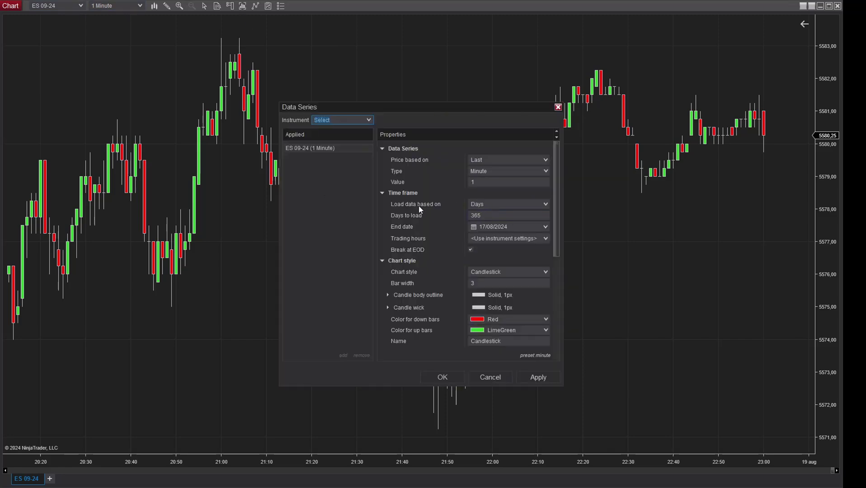
pyautogui.click(443, 377)
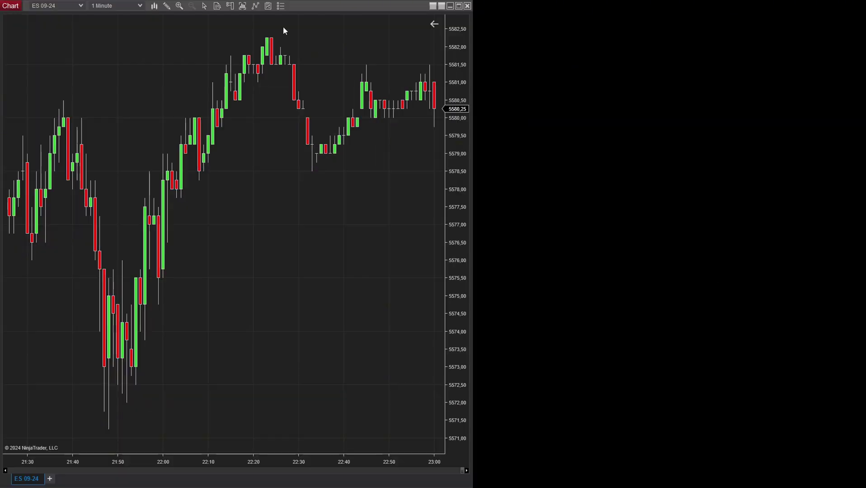
# Add ChartSpots' Volume Profile Composite indicator to the ES 09-24 chart and apply it
pyautogui.click(255, 6)
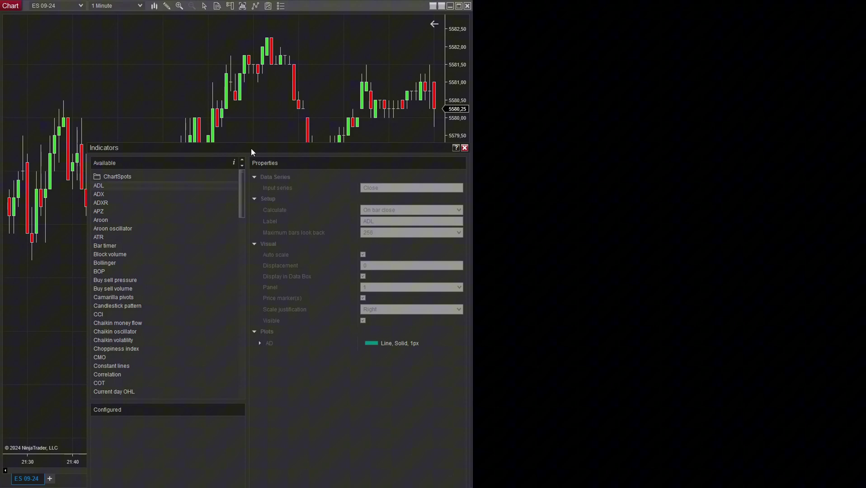
pyautogui.moveTo(251, 147); pyautogui.dragTo(637, 5)
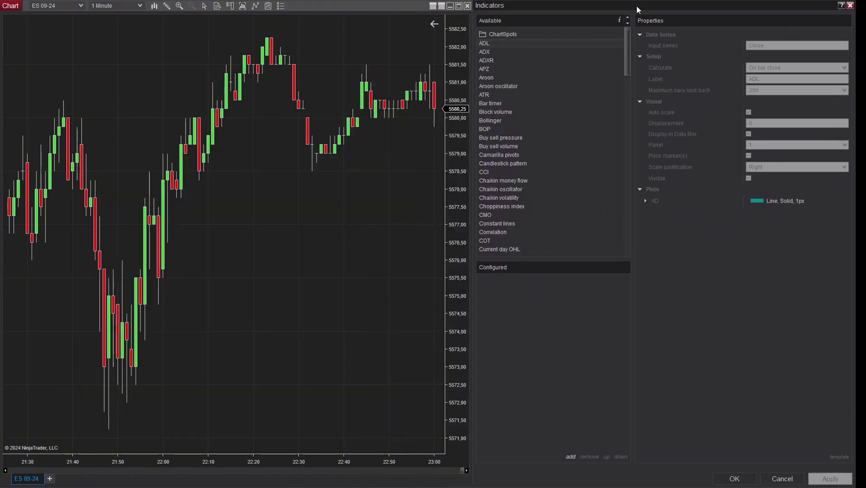
pyautogui.click(506, 34)
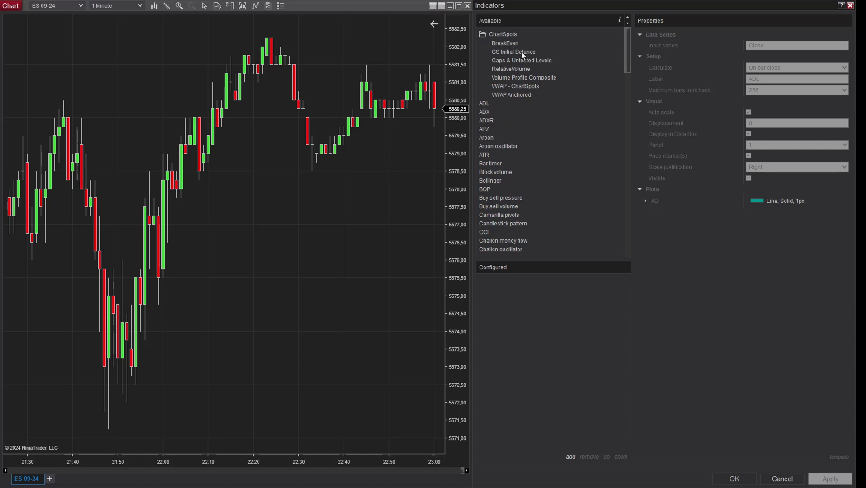
pyautogui.click(518, 78)
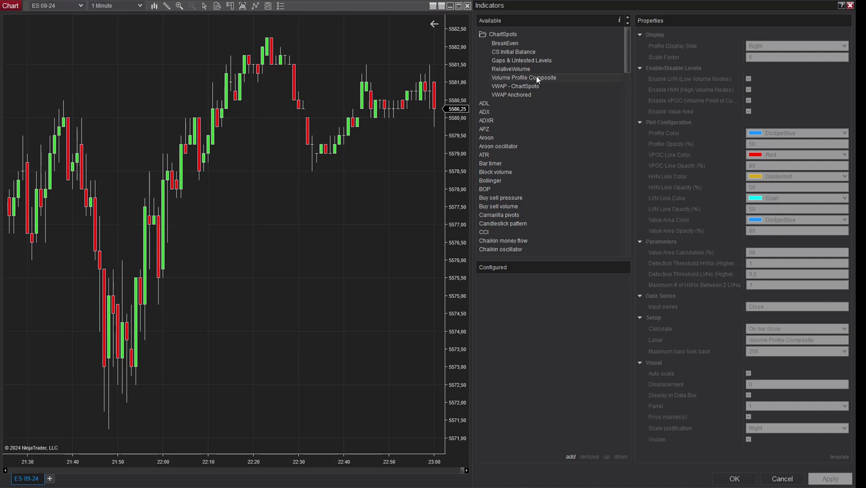
pyautogui.doubleClick(536, 77)
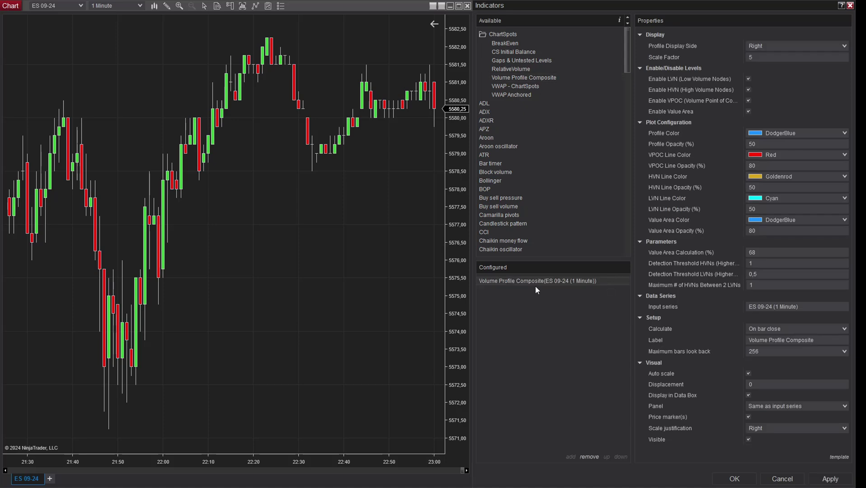
pyautogui.click(830, 479)
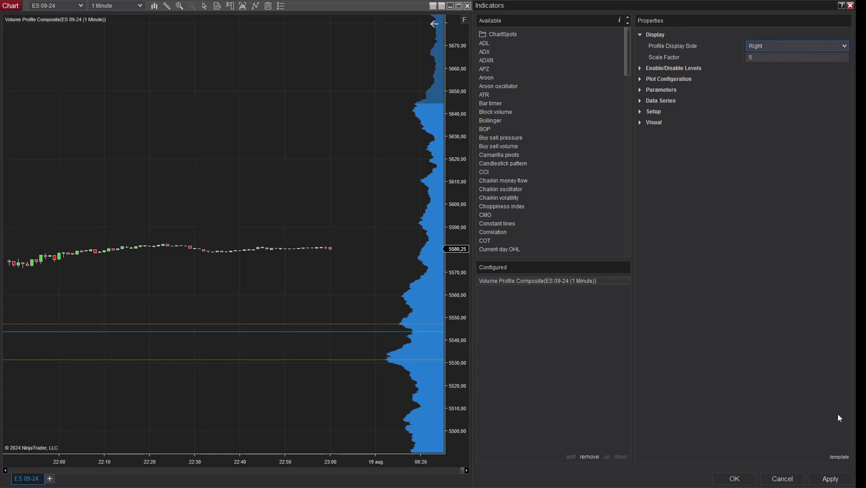
# Move the volume profile display to the left side and apply it
pyautogui.click(824, 479)
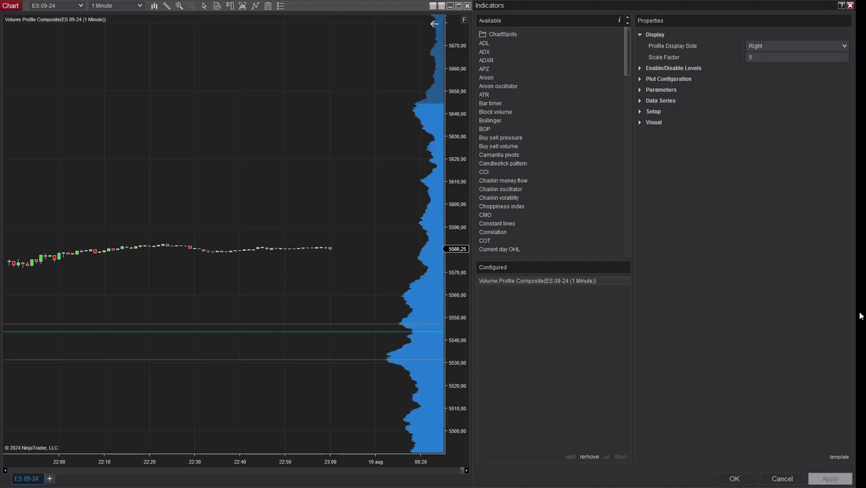
pyautogui.click(819, 45)
pyautogui.click(799, 56)
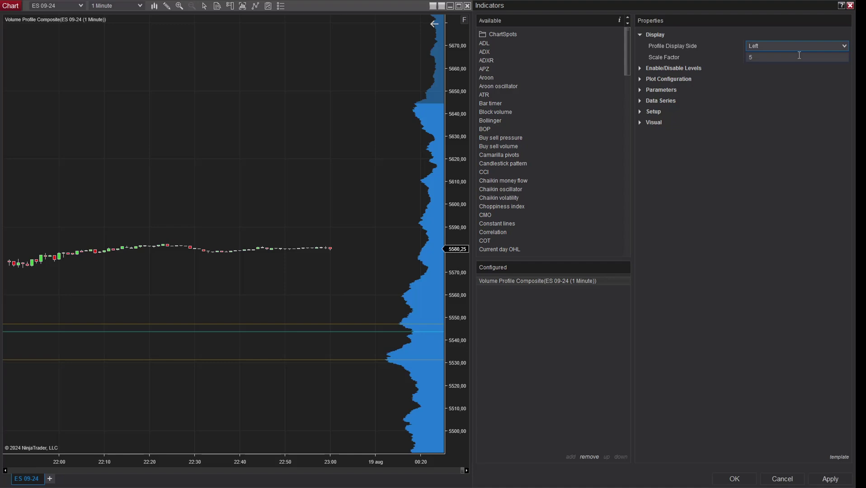
pyautogui.click(831, 480)
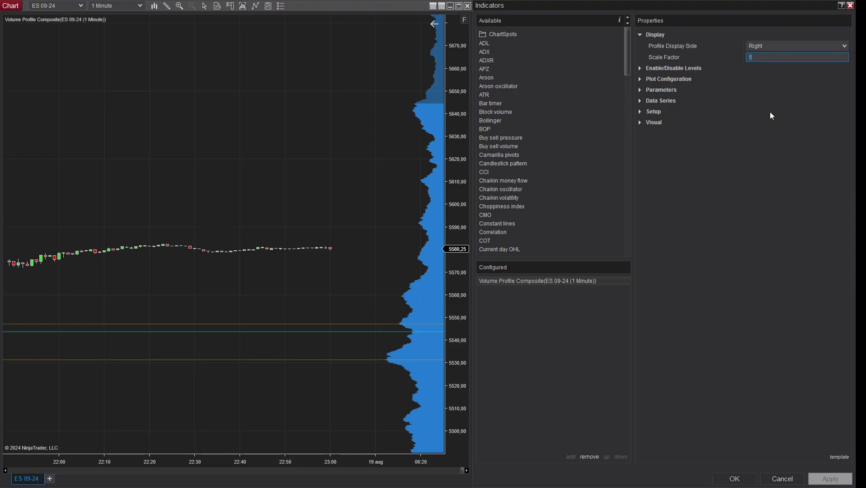
# Try Scale Factor 10 and 2, then set it to 5 and apply
pyautogui.write('10')
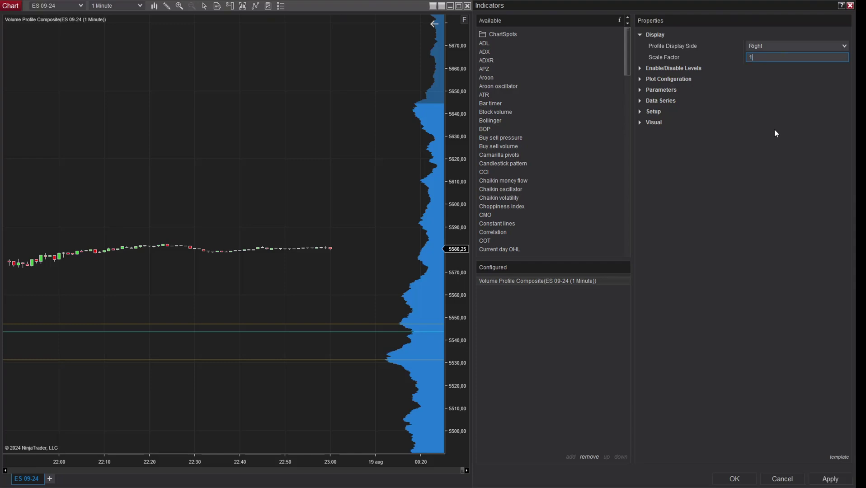
pyautogui.click(831, 480)
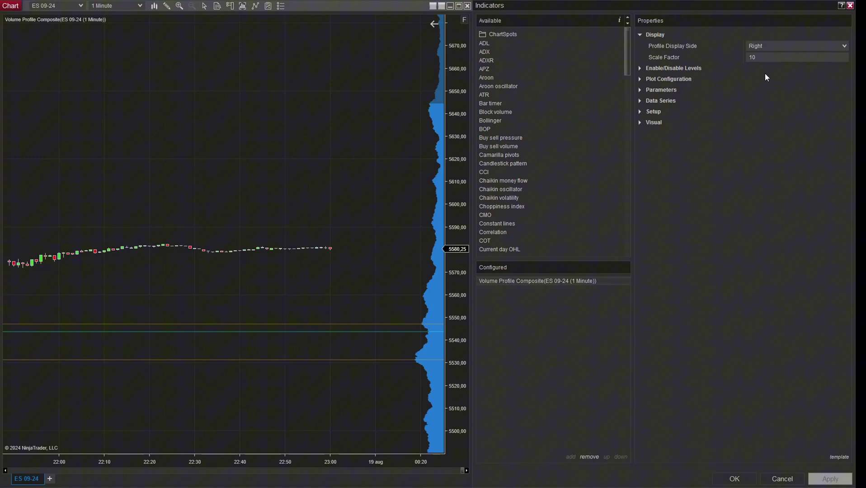
pyautogui.click(771, 57)
pyautogui.write('2')
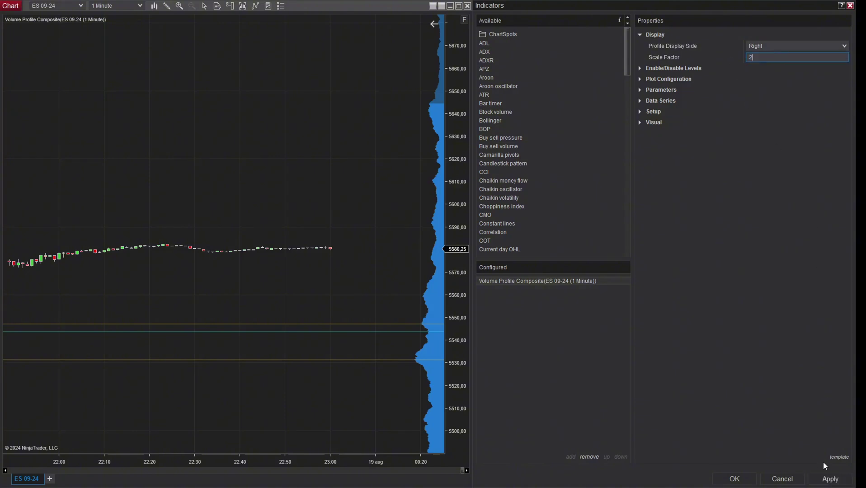
pyautogui.click(825, 479)
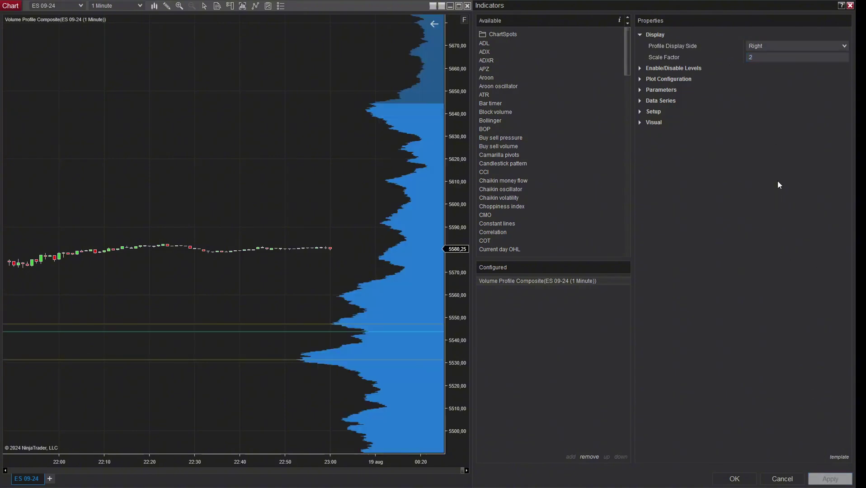
pyautogui.click(762, 58)
pyautogui.write('5')
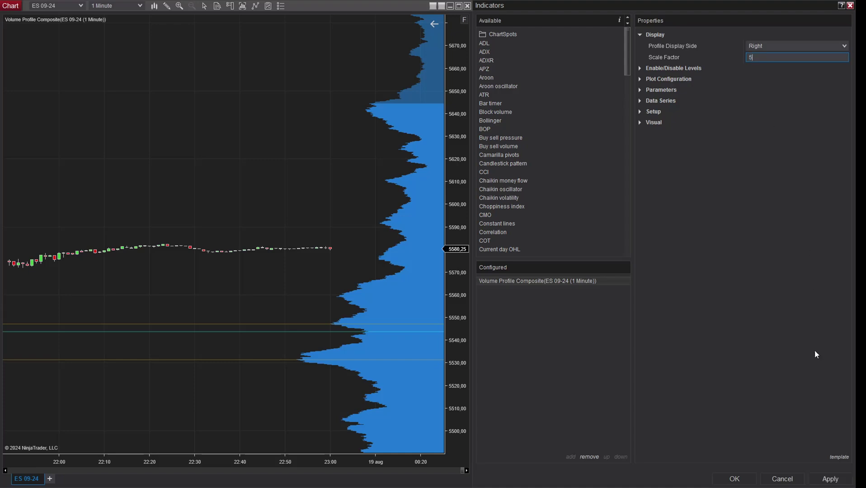
pyautogui.click(827, 480)
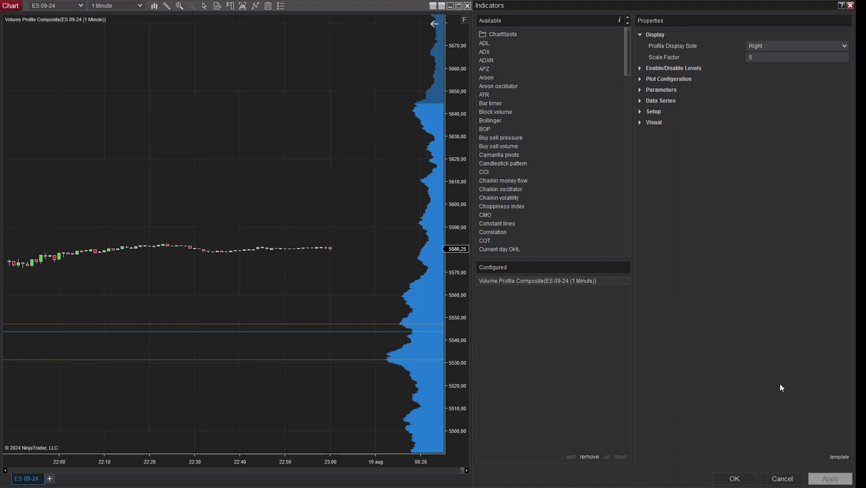
pyautogui.click(640, 34)
pyautogui.click(641, 45)
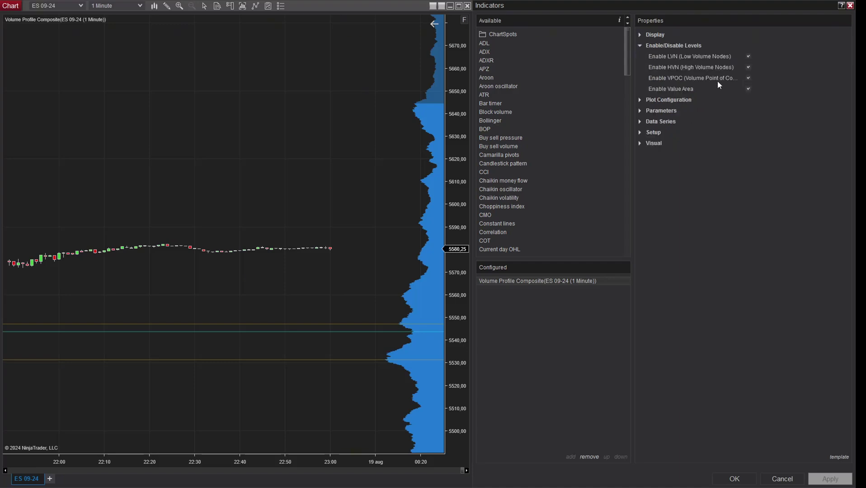
pyautogui.click(748, 56)
pyautogui.click(748, 89)
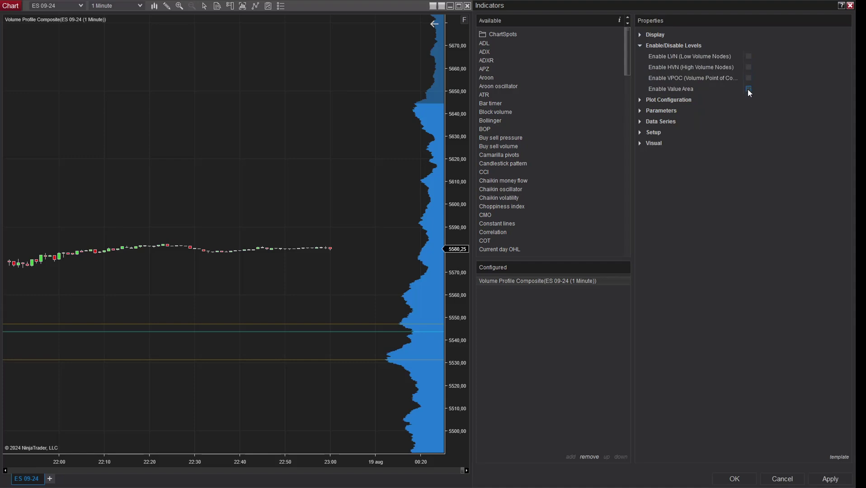
pyautogui.click(836, 481)
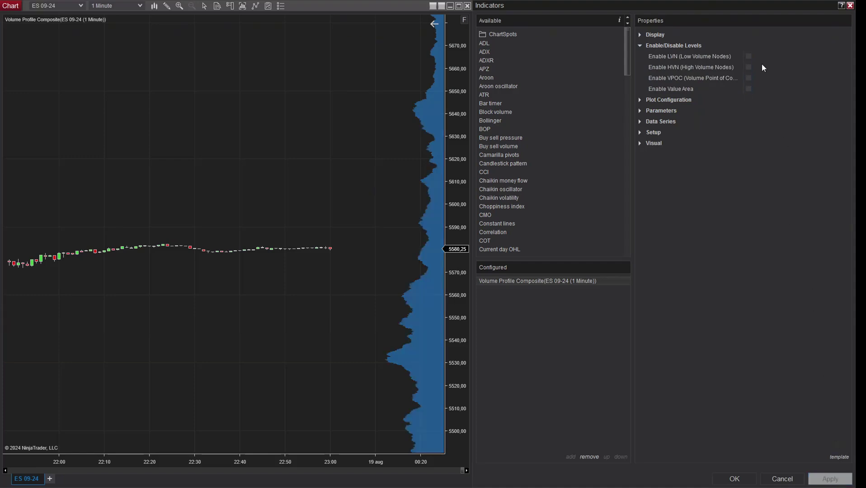
pyautogui.click(748, 56)
pyautogui.click(825, 482)
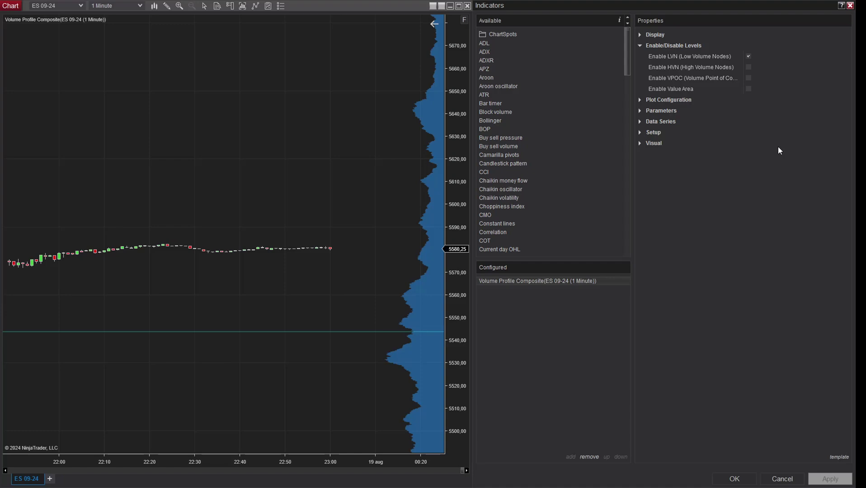
pyautogui.click(750, 68)
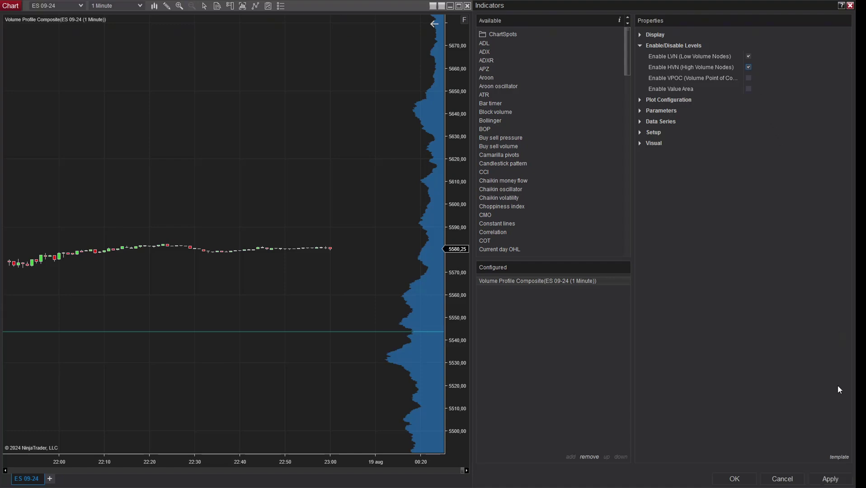
pyautogui.click(824, 481)
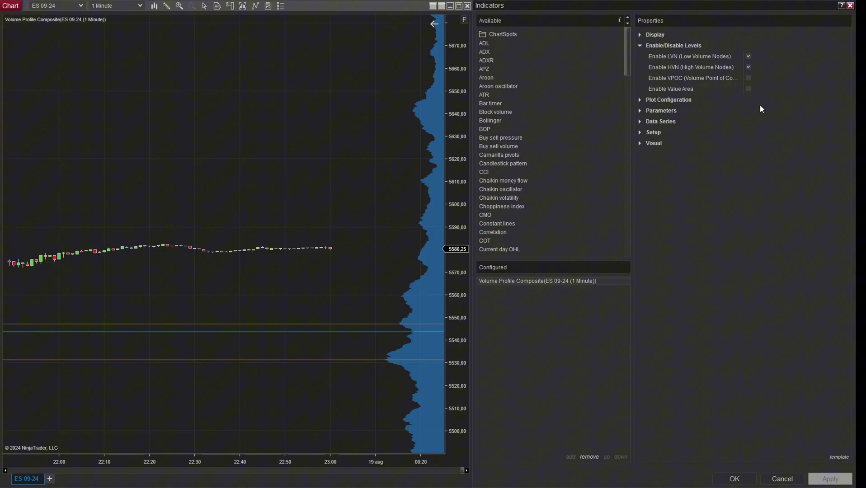
pyautogui.click(749, 78)
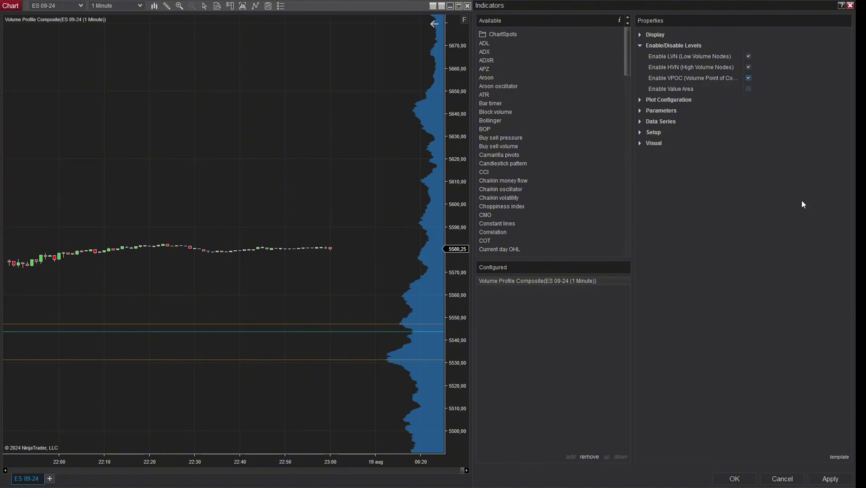
pyautogui.click(833, 480)
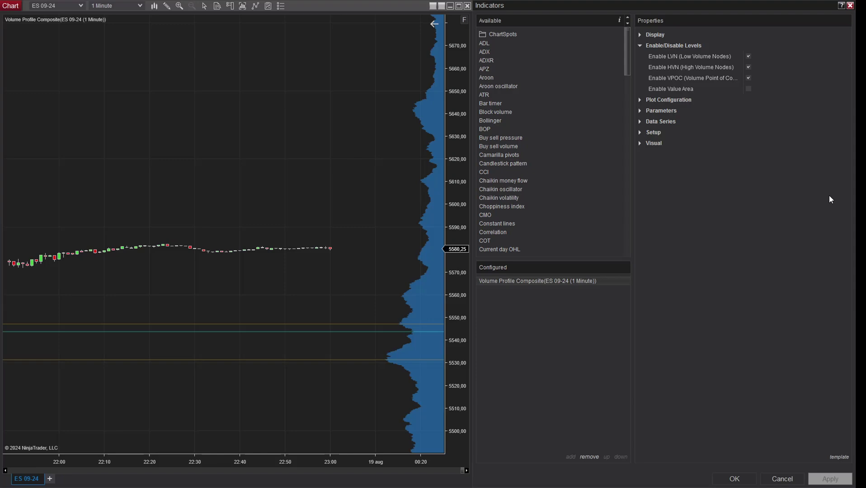
pyautogui.click(749, 89)
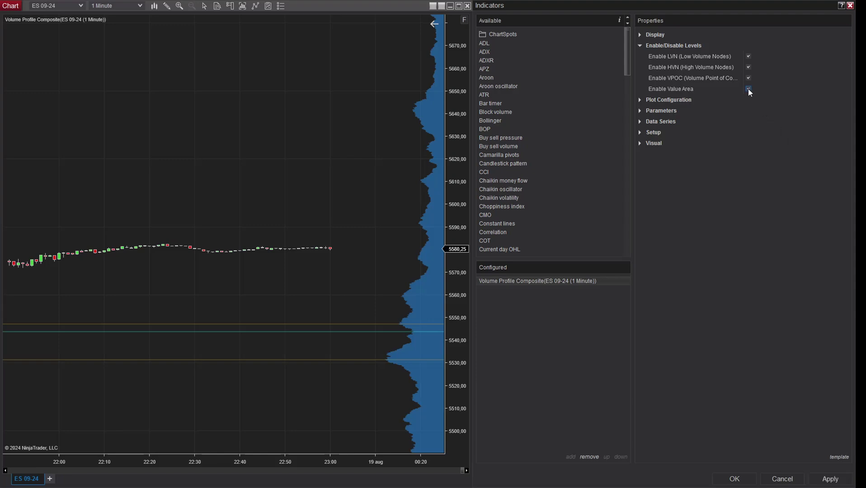
pyautogui.click(824, 475)
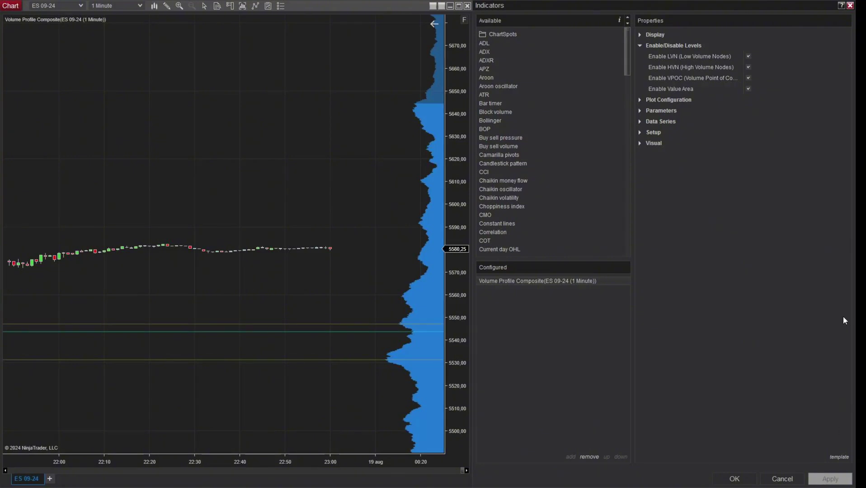
pyautogui.click(641, 45)
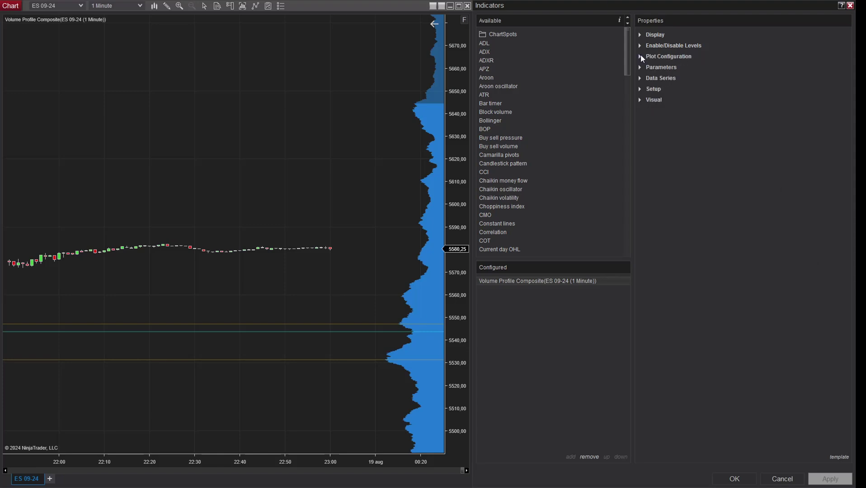
pyautogui.click(641, 57)
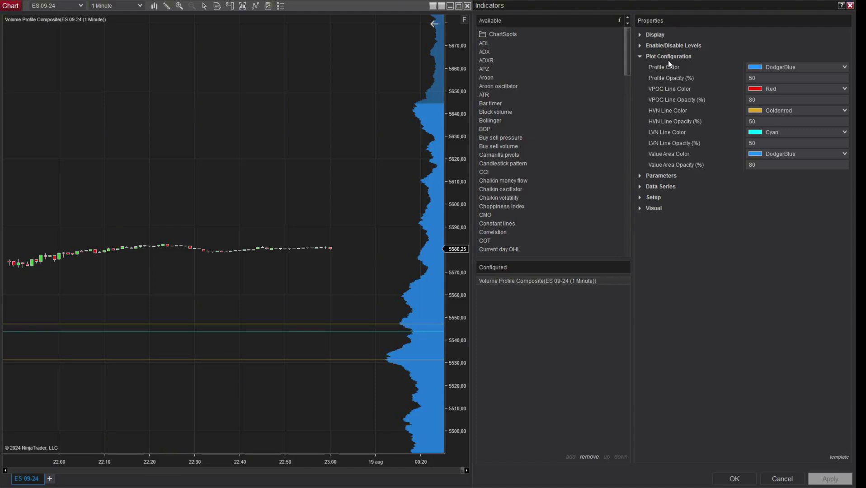
pyautogui.click(642, 56)
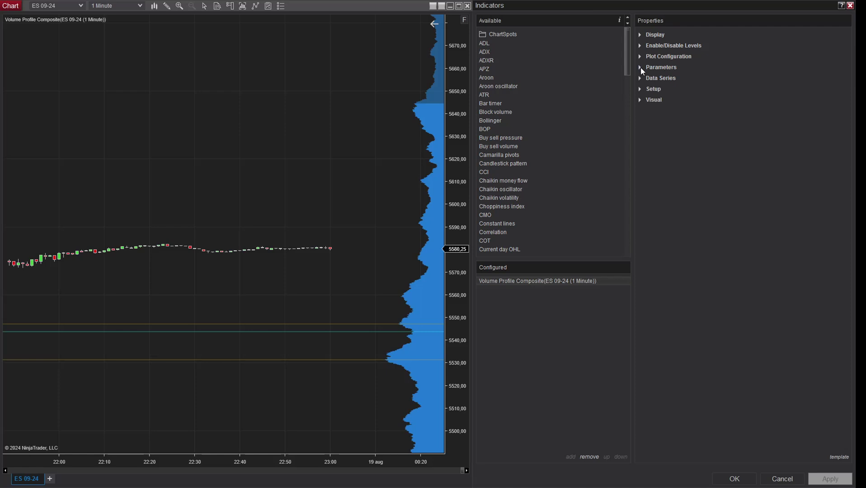
pyautogui.click(641, 67)
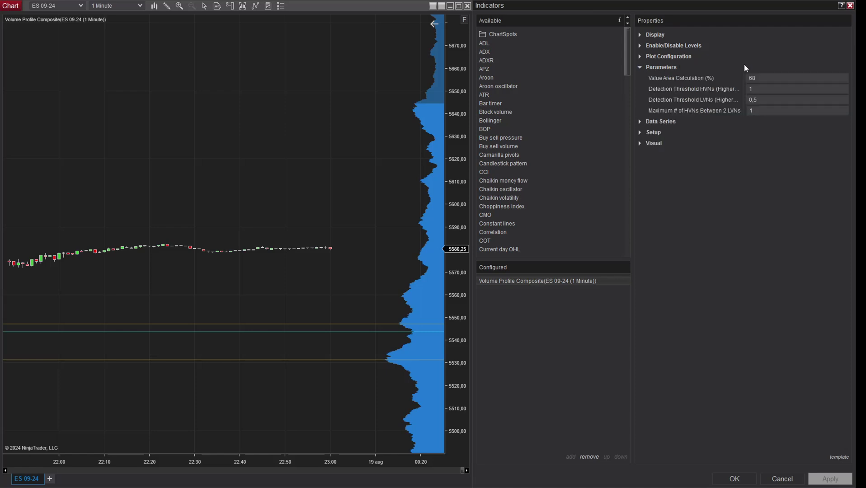
pyautogui.click(765, 77)
pyautogui.click(765, 92)
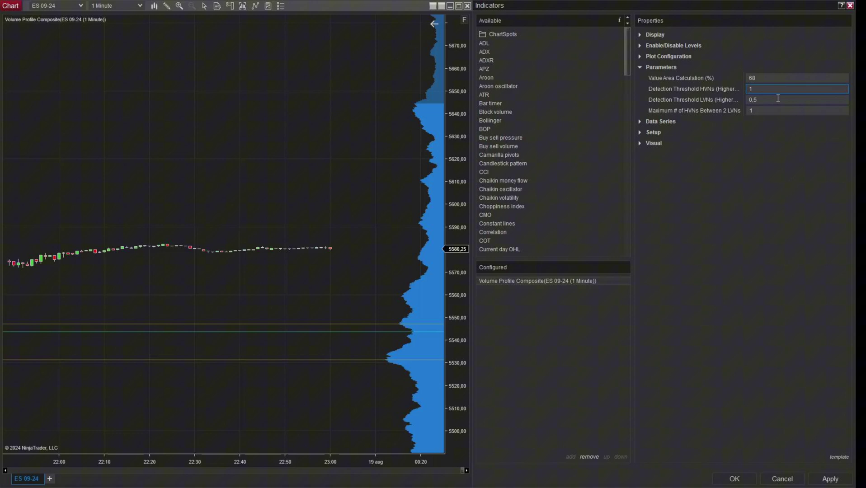
pyautogui.click(778, 98)
pyautogui.click(779, 110)
pyautogui.click(818, 252)
# Collapse the calculation parameters, expand Setup, and view the Calculate mode choices
pyautogui.click(640, 68)
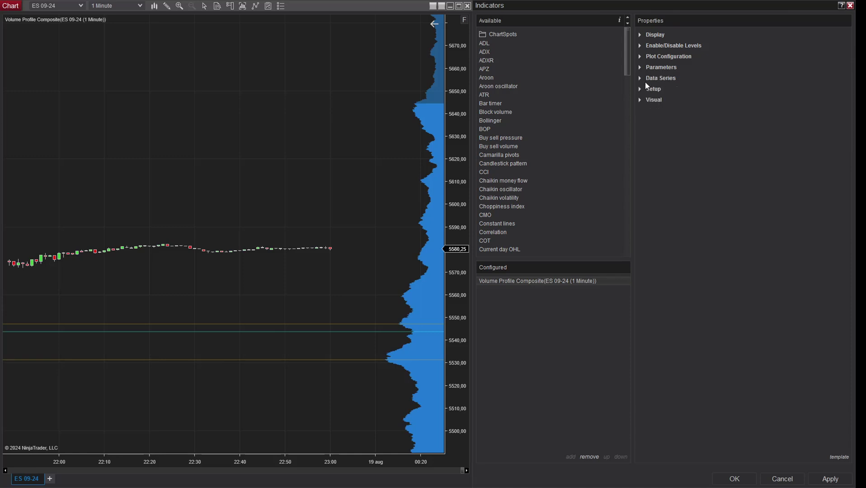
pyautogui.click(641, 88)
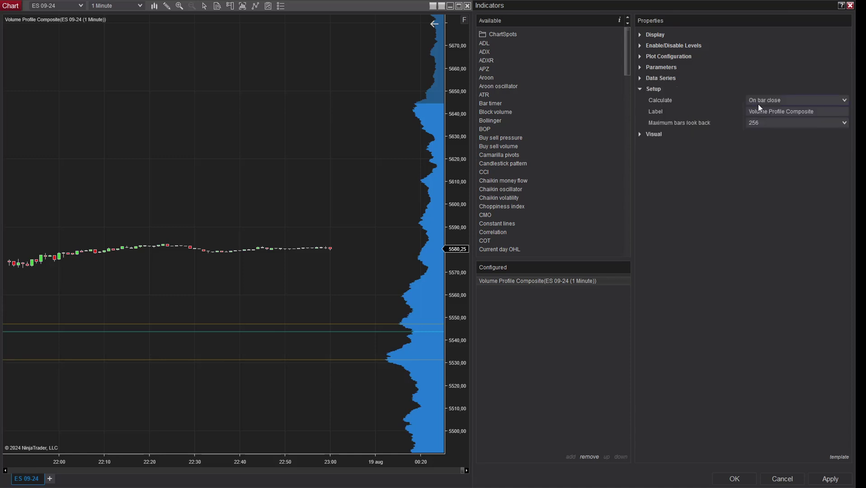
pyautogui.click(803, 102)
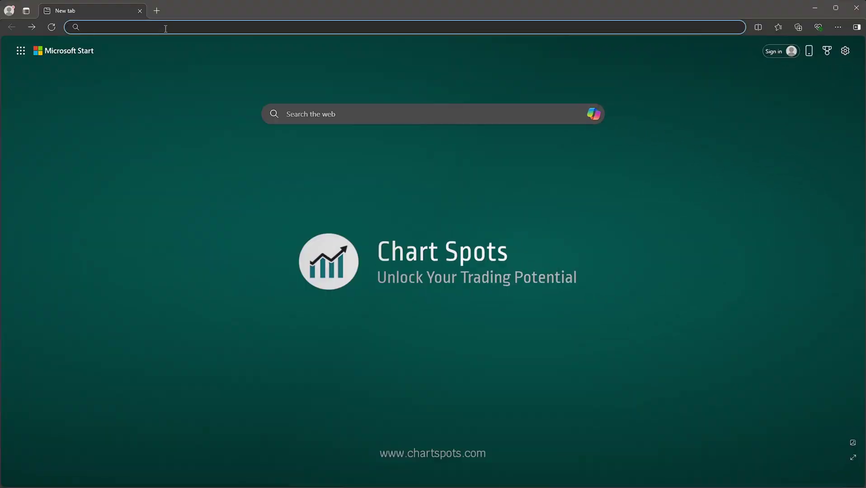
# Load chartspots.com/product/composite in Edge and download the Composite Volume Profile indicator
pyautogui.write('chartspots.co')
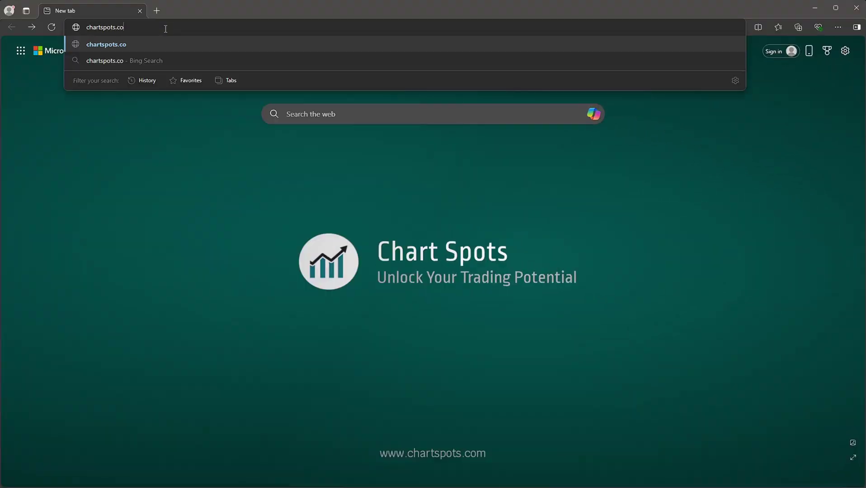
pyautogui.write('m/product/composite')
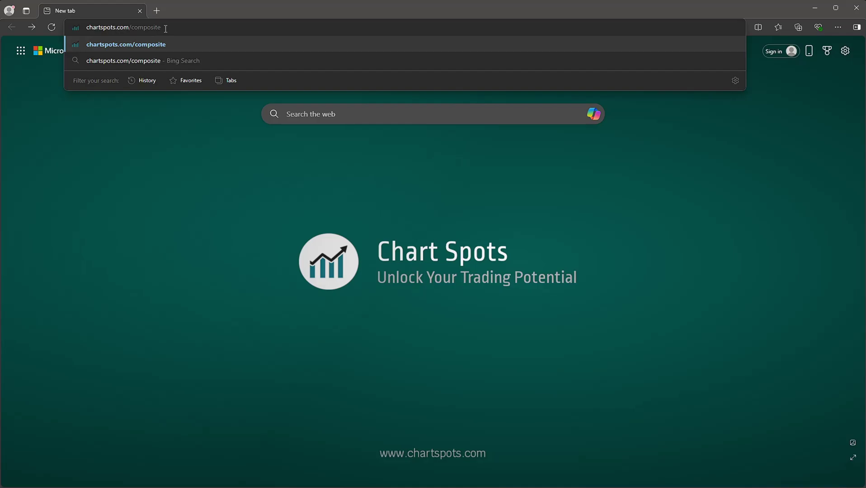
pyautogui.press('Return')
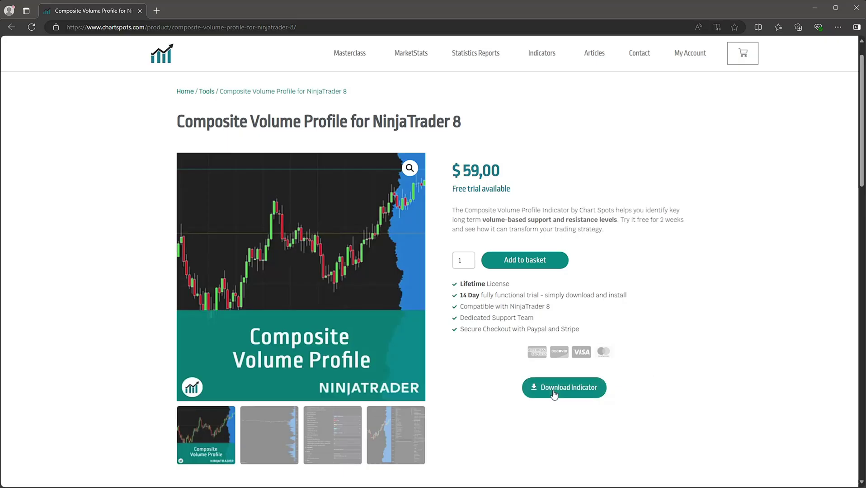
pyautogui.click(555, 394)
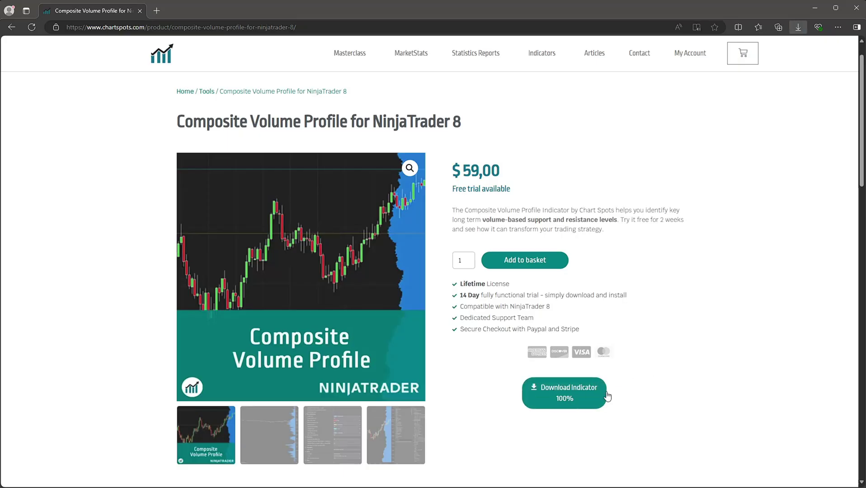